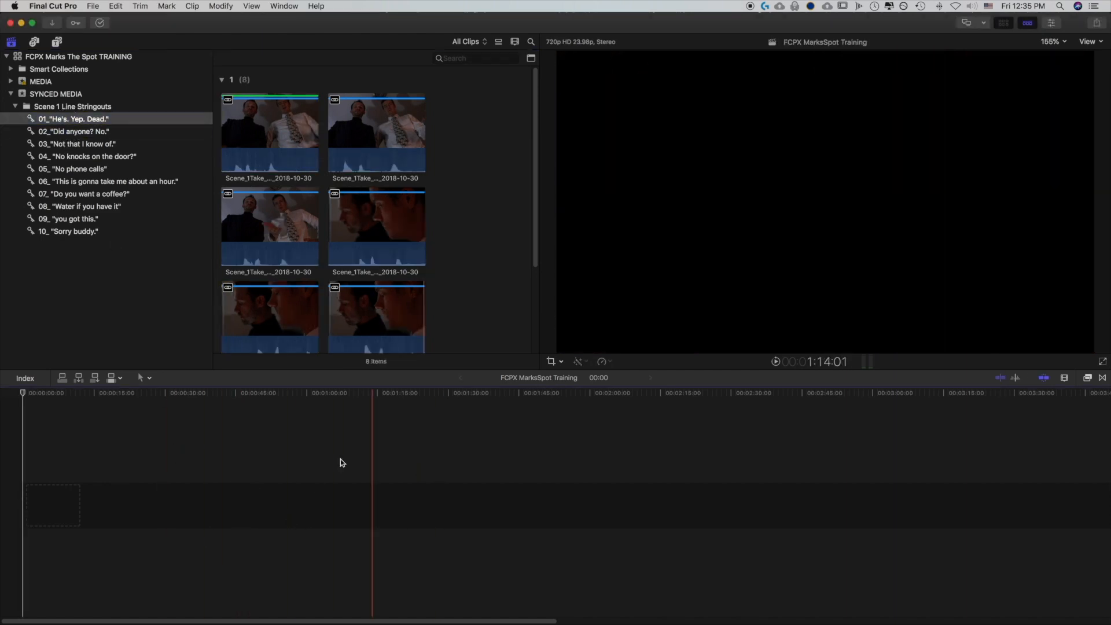
Add the clip from the 01_"He's. Yep. Dead." keyword collection to the empty timeline
{"action": "left_click", "coordinate": [239, 144]}
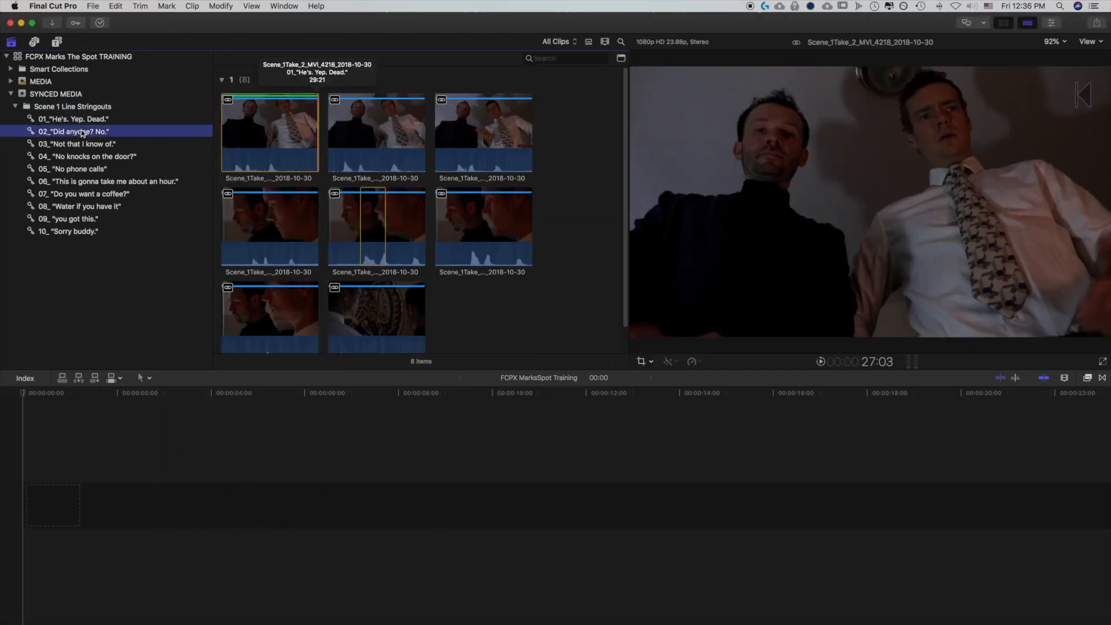
{"action": "left_click", "coordinate": [84, 143]}
{"action": "left_click", "coordinate": [85, 156]}
{"action": "left_click", "coordinate": [81, 120]}
{"action": "left_click", "coordinate": [237, 142]}
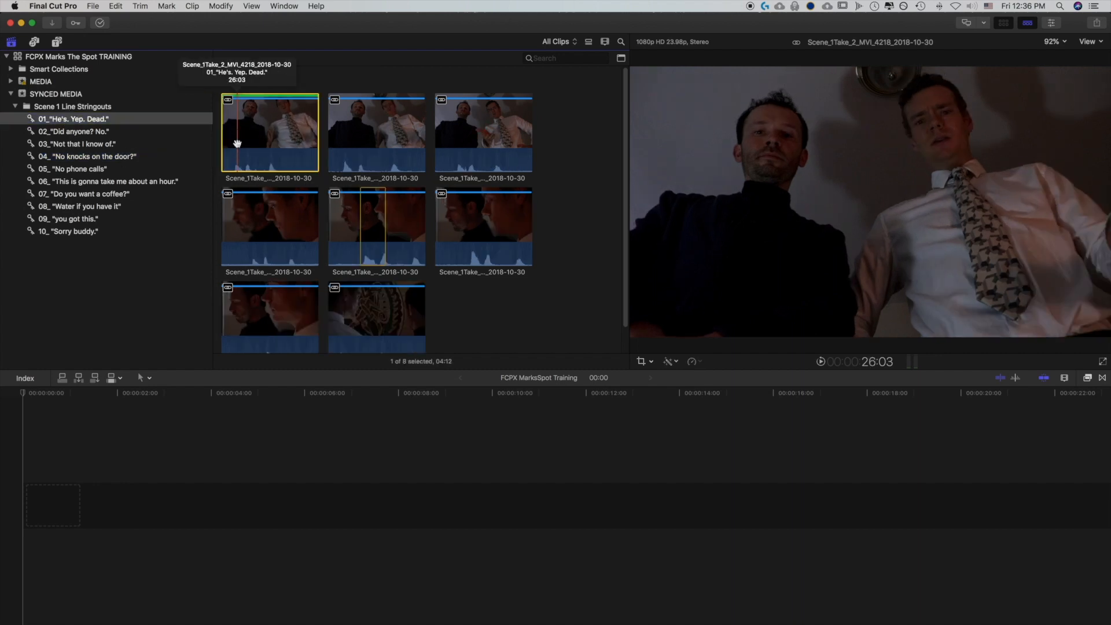
{"action": "left_click_drag", "start_coordinate": [238, 143], "coordinate": [44, 511]}
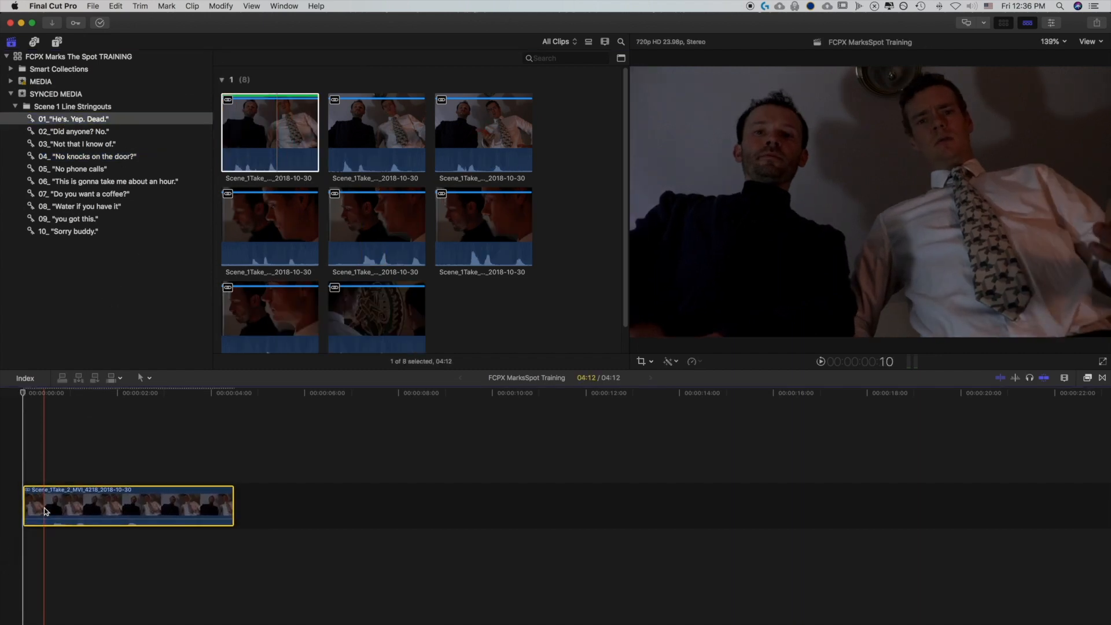
Append the clip from the 02_"Did anyone? No." collection after the first clip in the timeline
{"action": "left_click", "coordinate": [82, 132]}
{"action": "left_click_drag", "start_coordinate": [365, 221], "coordinate": [249, 500]}
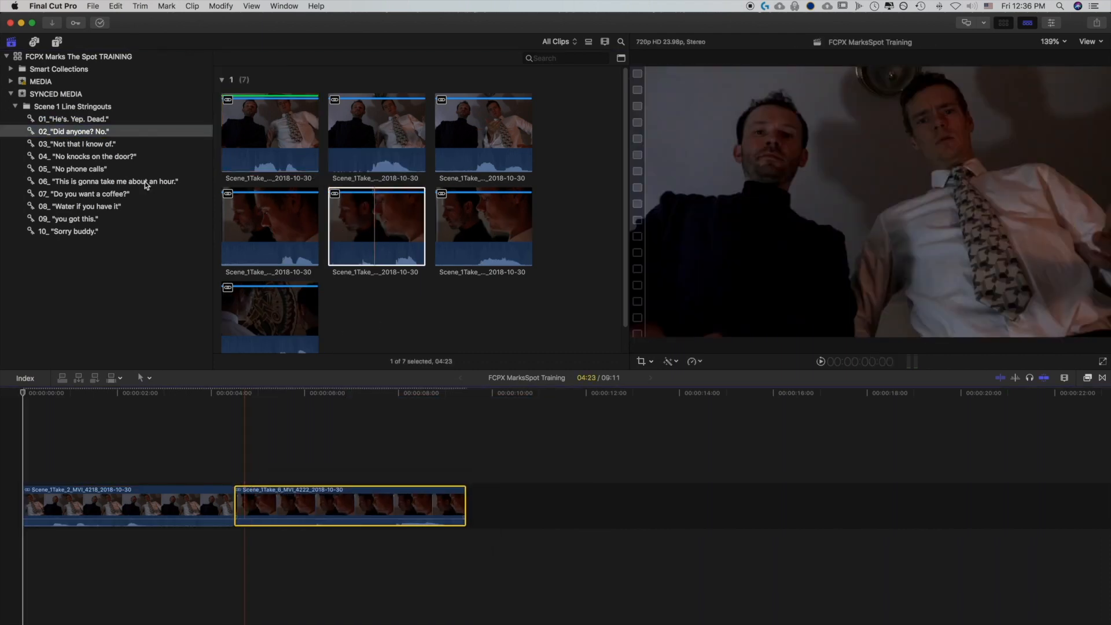
Append the clip from the 03_"Not that I know of." collection to the end of the timeline
{"action": "left_click", "coordinate": [97, 146]}
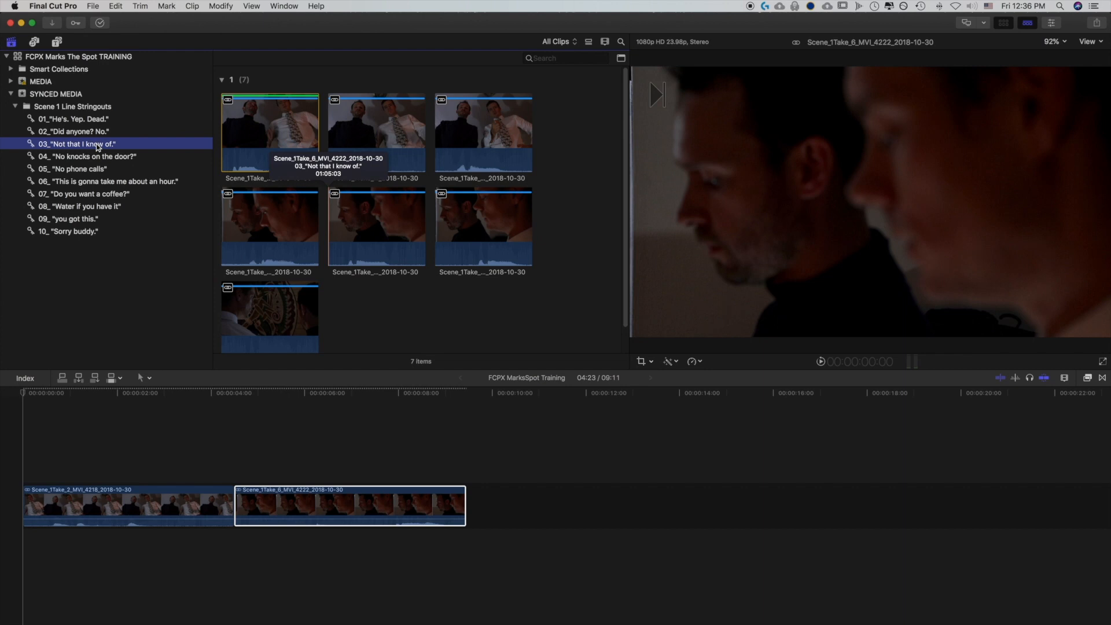
{"action": "left_click", "coordinate": [297, 129]}
{"action": "left_click_drag", "start_coordinate": [297, 130], "coordinate": [479, 488]}
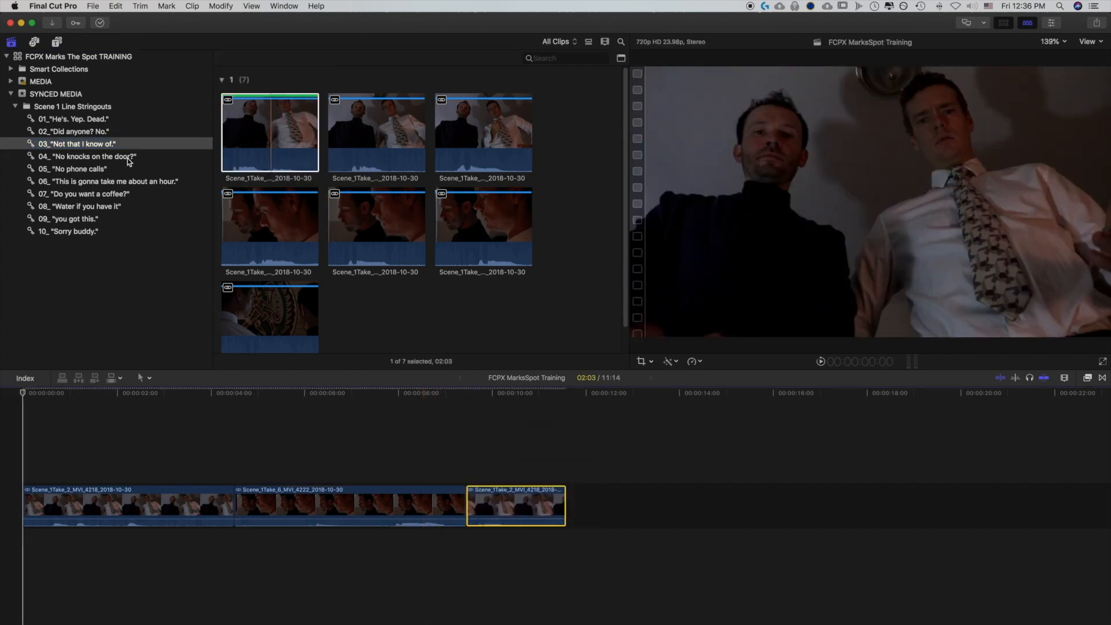
Append the clip from the 04_"No knocks on the door?" collection to the end of the timeline
{"action": "left_click", "coordinate": [129, 159]}
{"action": "left_click_drag", "start_coordinate": [269, 316], "coordinate": [583, 508]}
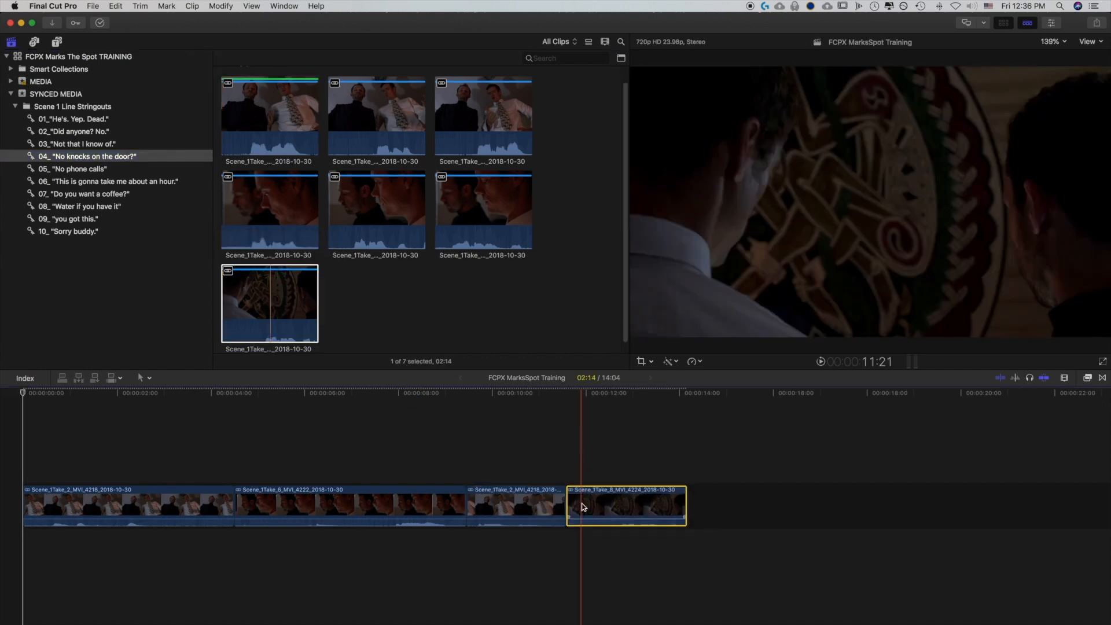
Connect the clip from the 09_"you got this." collection above the second primary clip
{"action": "key", "text": "Home"}
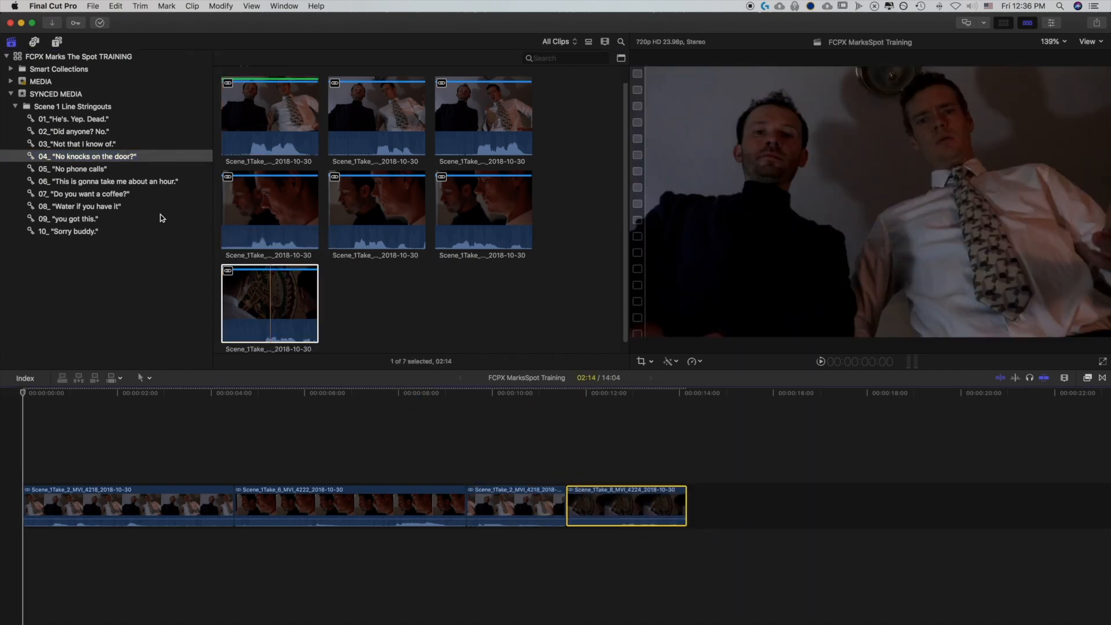
{"action": "left_click", "coordinate": [82, 219]}
{"action": "left_click", "coordinate": [274, 306]}
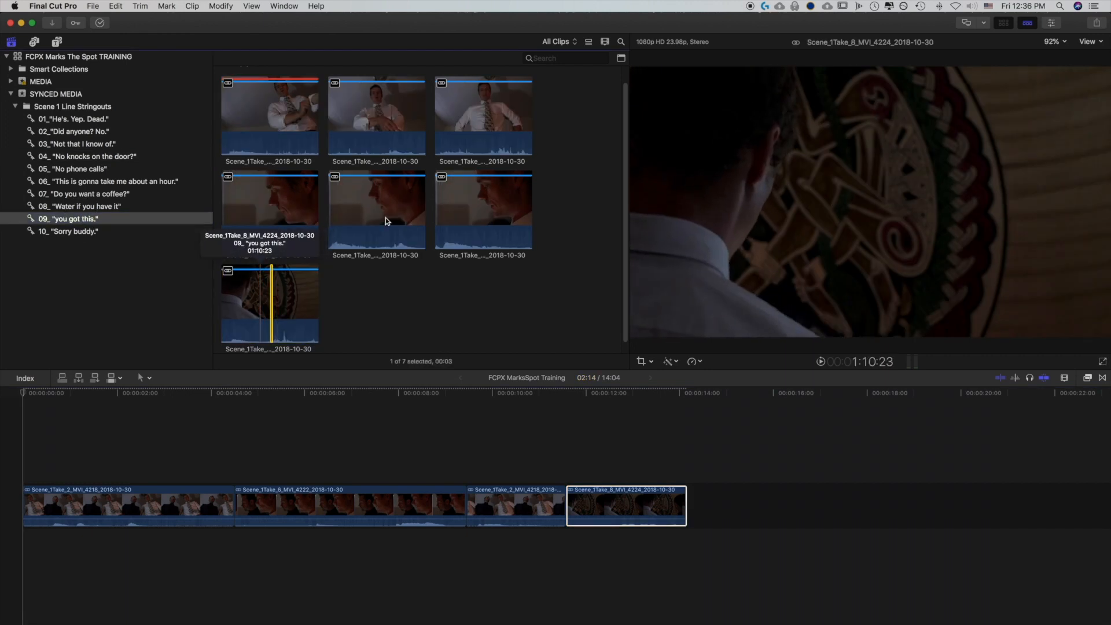
{"action": "left_click", "coordinate": [484, 211]}
{"action": "left_click", "coordinate": [273, 310]}
{"action": "left_click_drag", "start_coordinate": [229, 286], "coordinate": [377, 277]}
{"action": "left_click_drag", "start_coordinate": [229, 301], "coordinate": [268, 428]}
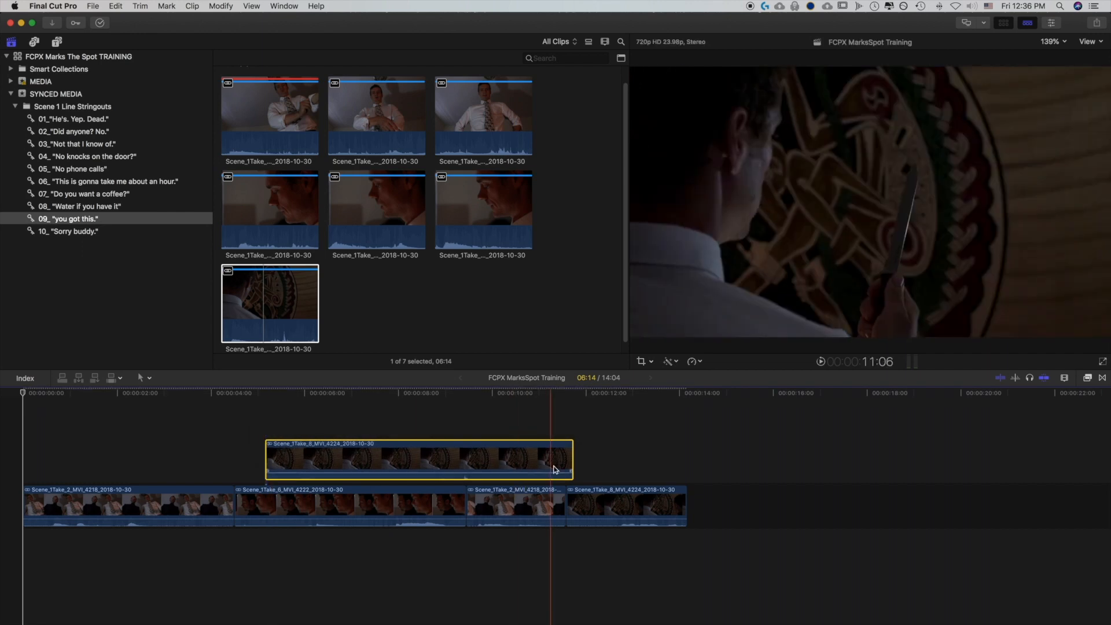
Shorten the connected clip by trimming its end back toward the third primary clip
{"action": "left_click_drag", "start_coordinate": [572, 468], "coordinate": [501, 467]}
{"action": "left_click", "coordinate": [187, 510]}
{"action": "left_click", "coordinate": [292, 506]}
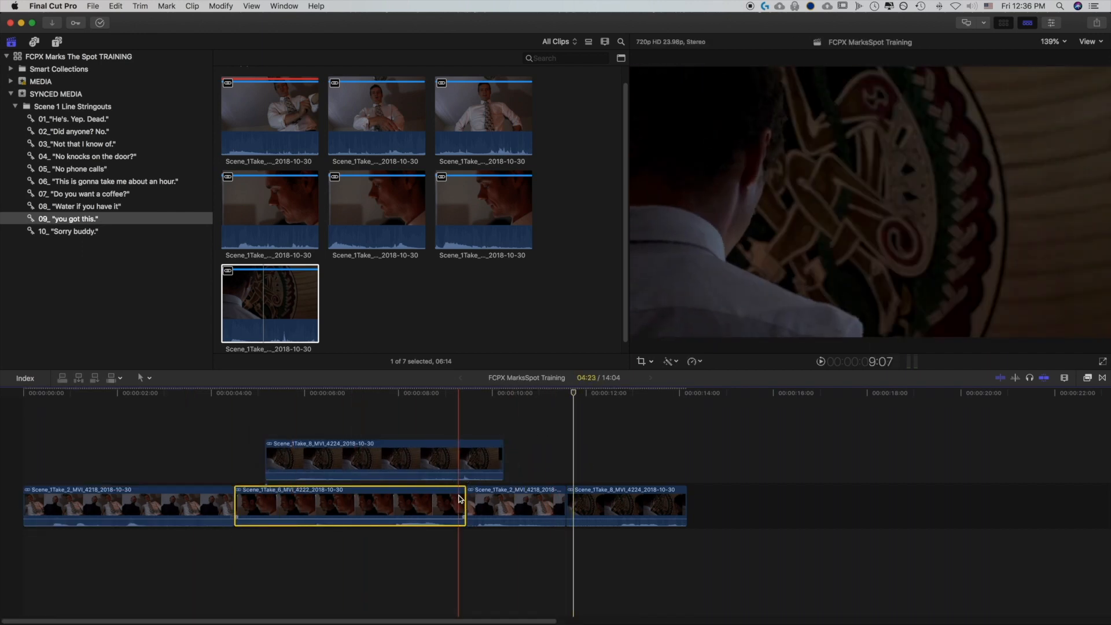
{"action": "left_click", "coordinate": [509, 505]}
{"action": "left_click", "coordinate": [597, 505]}
{"action": "left_click", "coordinate": [414, 458]}
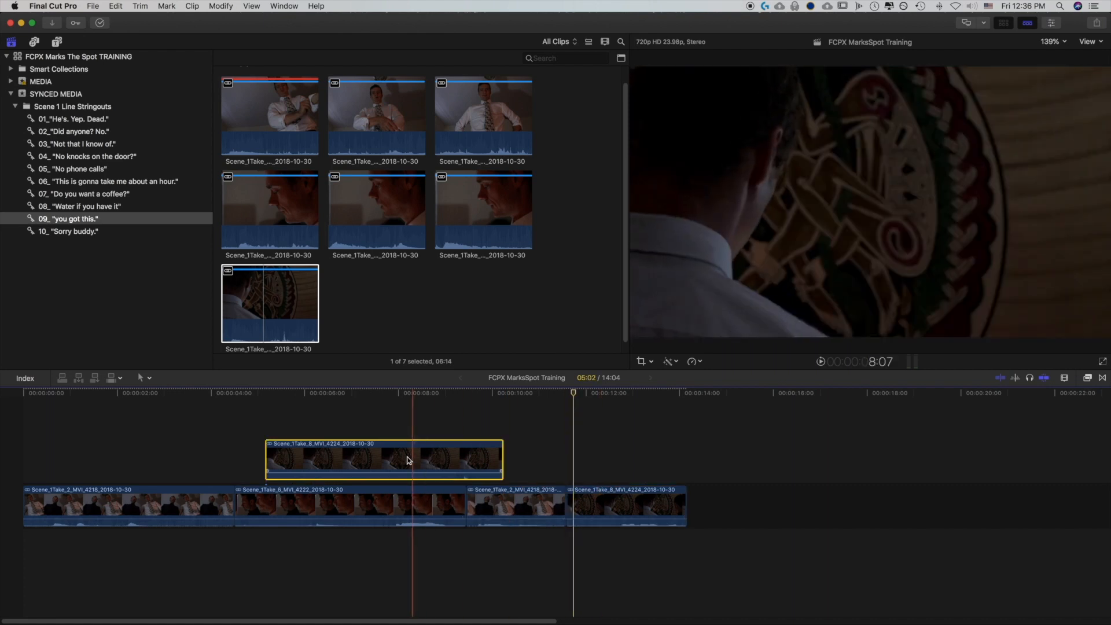
{"action": "left_click_drag", "start_coordinate": [243, 393], "coordinate": [324, 449]}
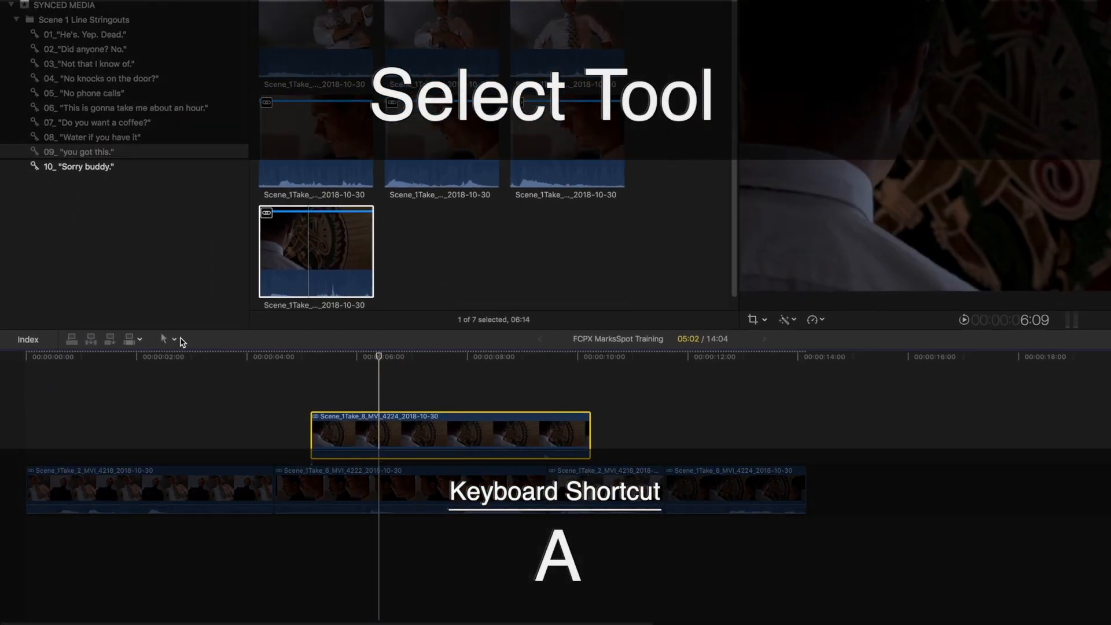
Choose the Select tool and ripple-trim the end of the first primary clip shorter
{"action": "left_click", "coordinate": [143, 378]}
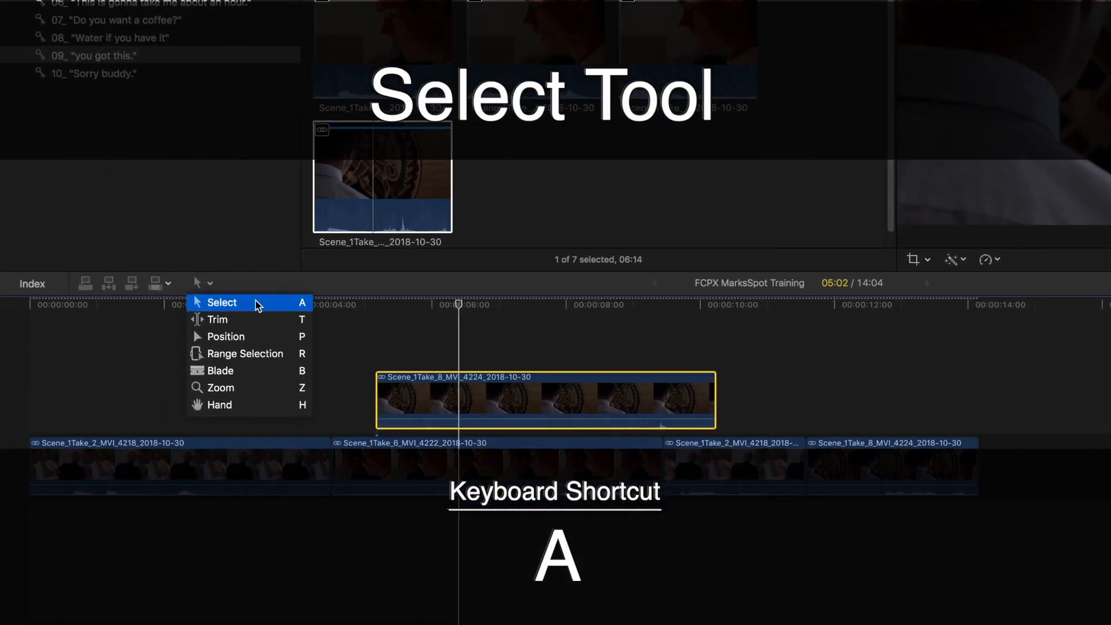
{"action": "left_click", "coordinate": [283, 302]}
{"action": "left_click", "coordinate": [502, 478]}
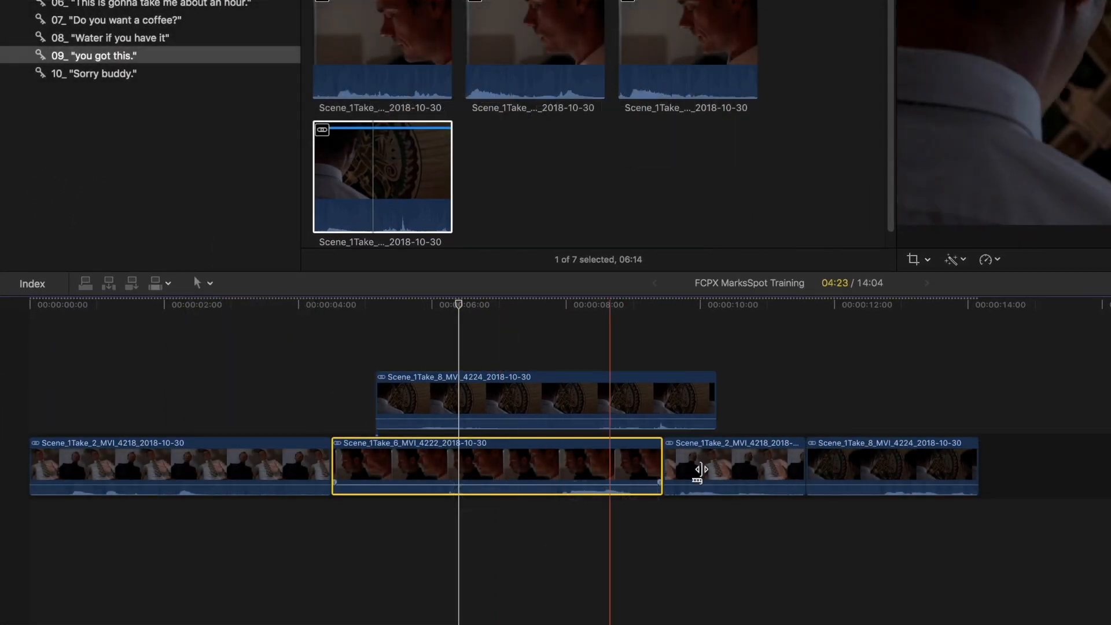
{"action": "left_click_drag", "start_coordinate": [903, 472], "coordinate": [1103, 451]}
{"action": "mouse_move", "coordinate": [707, 460]}
{"action": "left_mouse_down"}
{"action": "mouse_move", "coordinate": [403, 465]}
{"action": "mouse_move", "coordinate": [722, 456]}
{"action": "left_mouse_up"}
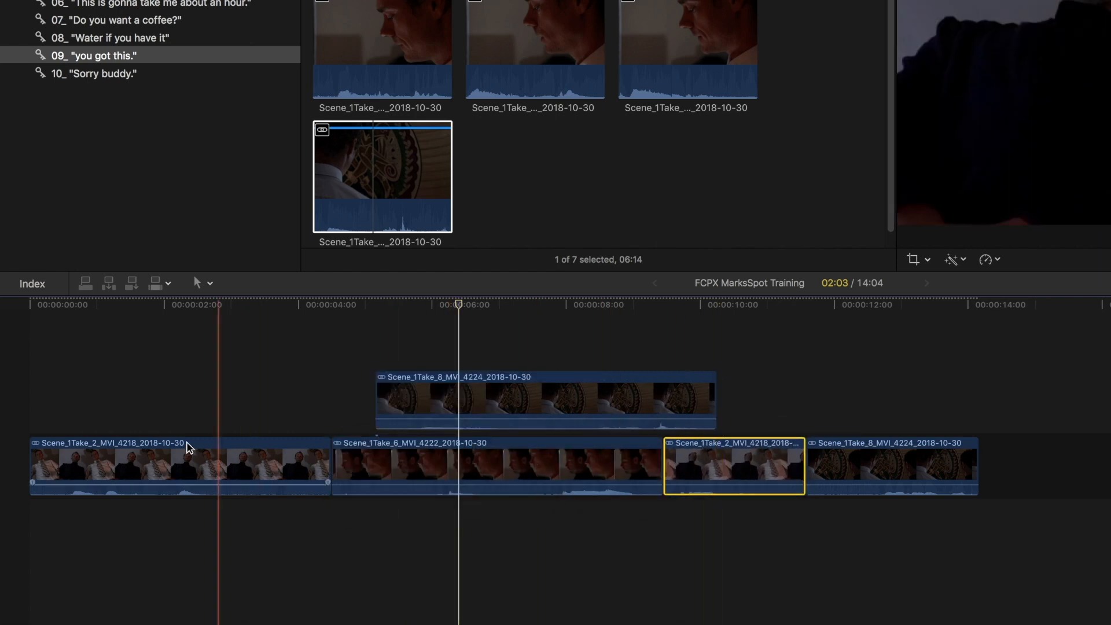
{"action": "left_click", "coordinate": [418, 405]}
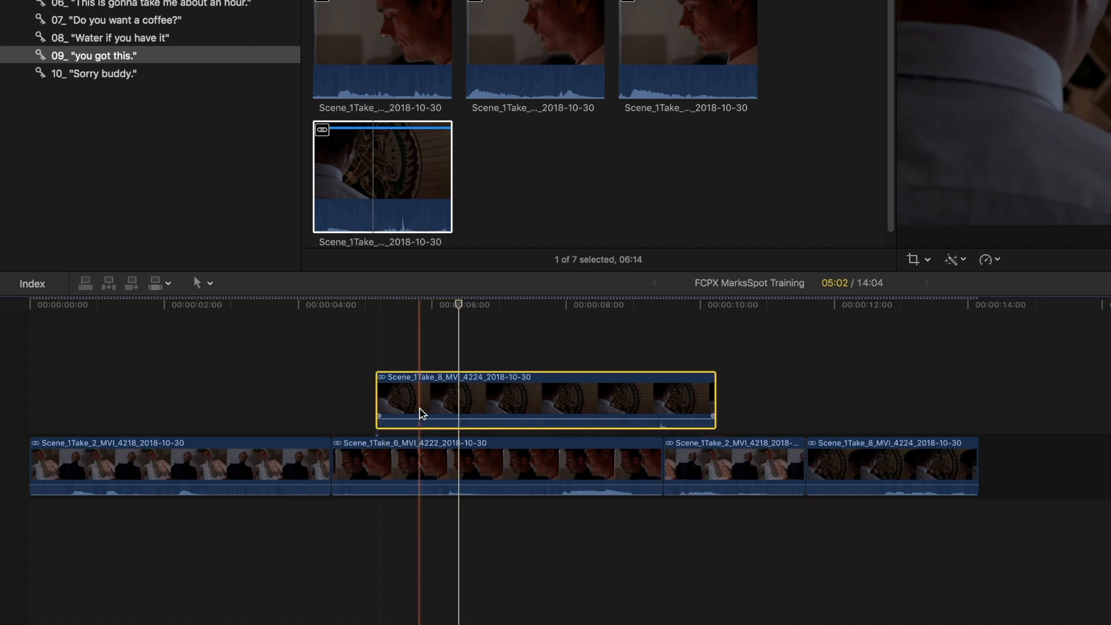
{"action": "left_click", "coordinate": [375, 457]}
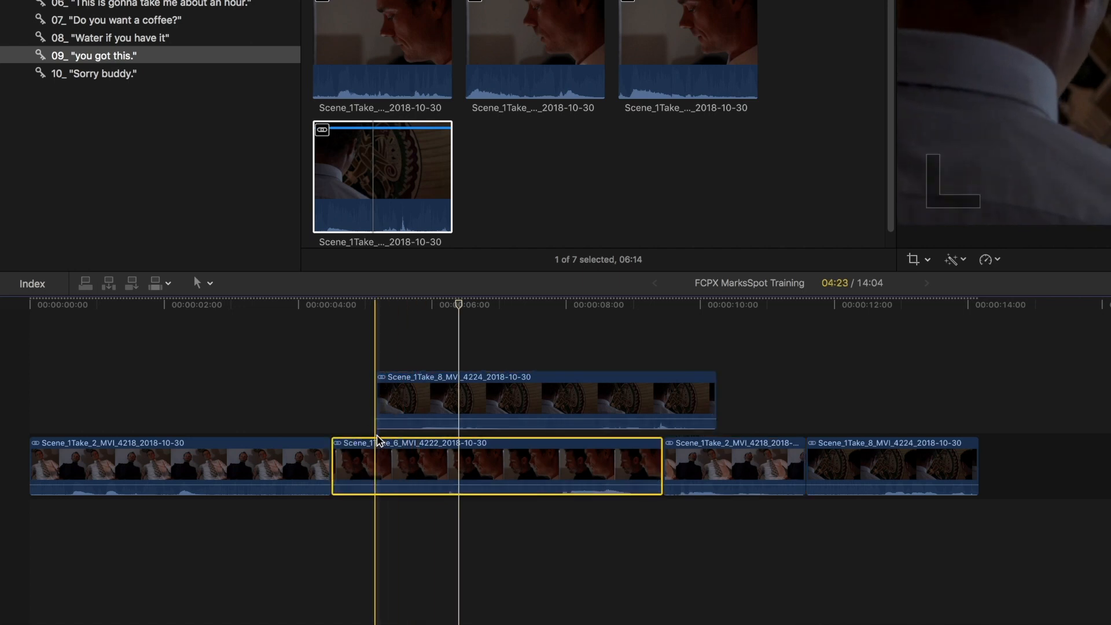
{"action": "left_click_drag", "start_coordinate": [375, 456], "coordinate": [69, 461]}
{"action": "left_click_drag", "start_coordinate": [216, 466], "coordinate": [590, 464]}
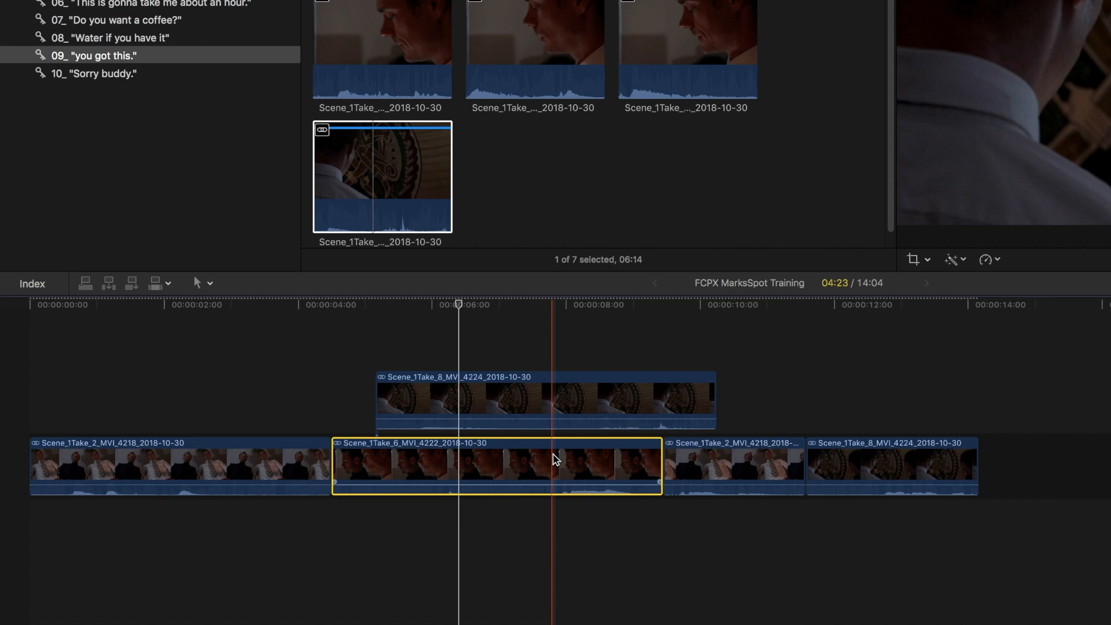
{"action": "left_click", "coordinate": [583, 357]}
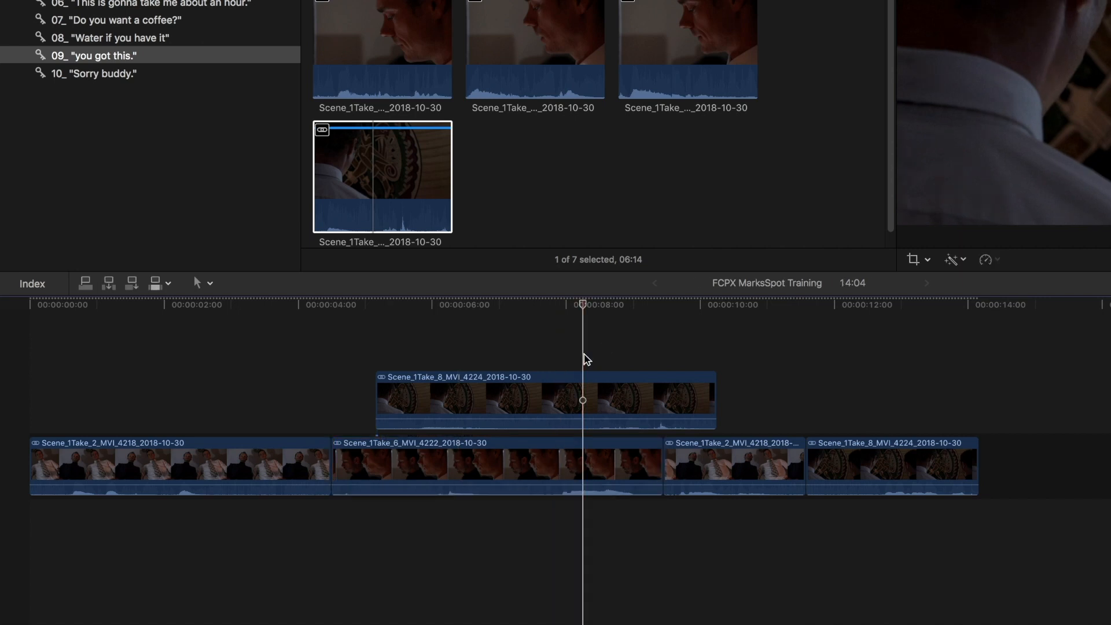
{"action": "left_click", "coordinate": [377, 461]}
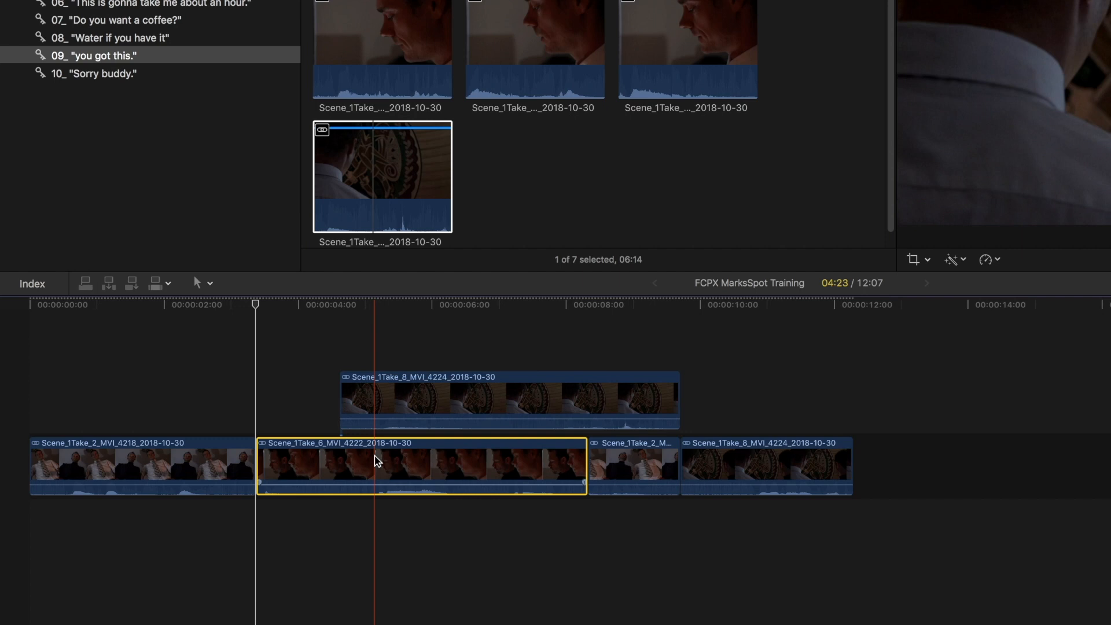
Try moving the second primary clip to the right with the Position tool and undo the move
{"action": "key", "text": "p"}
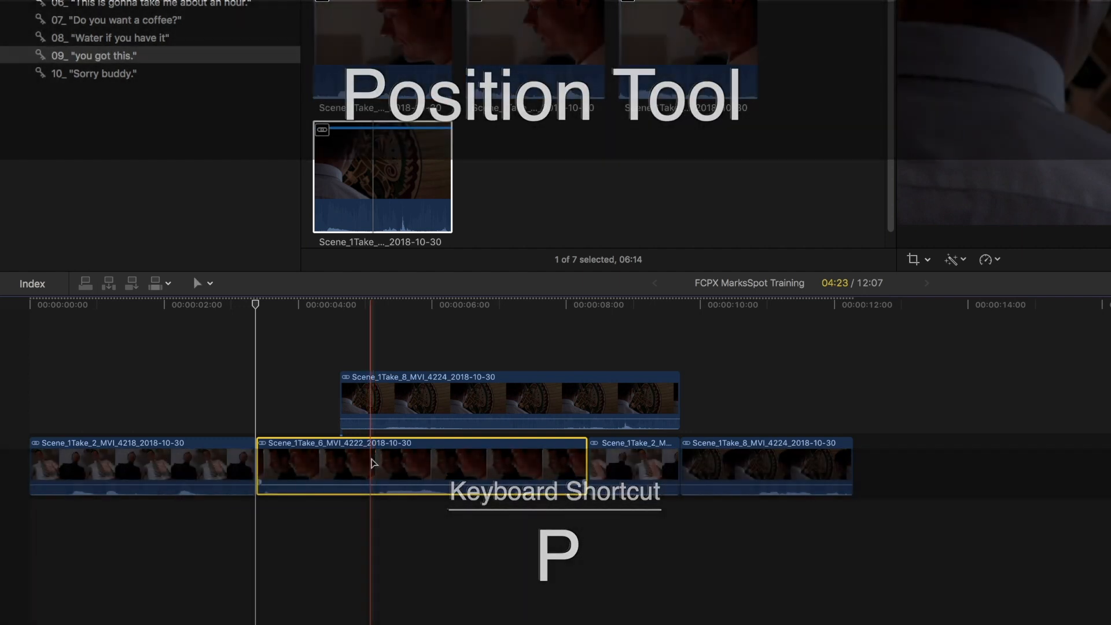
{"action": "left_click_drag", "start_coordinate": [299, 459], "coordinate": [883, 459]}
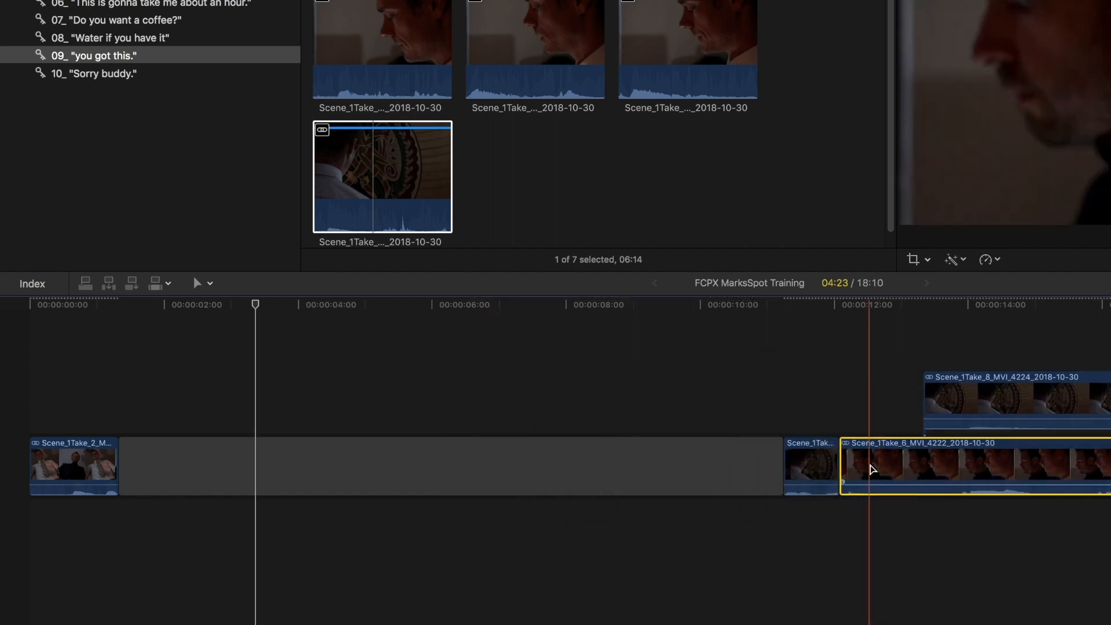
{"action": "key", "text": "super+z"}
{"action": "key", "text": "super+z"}
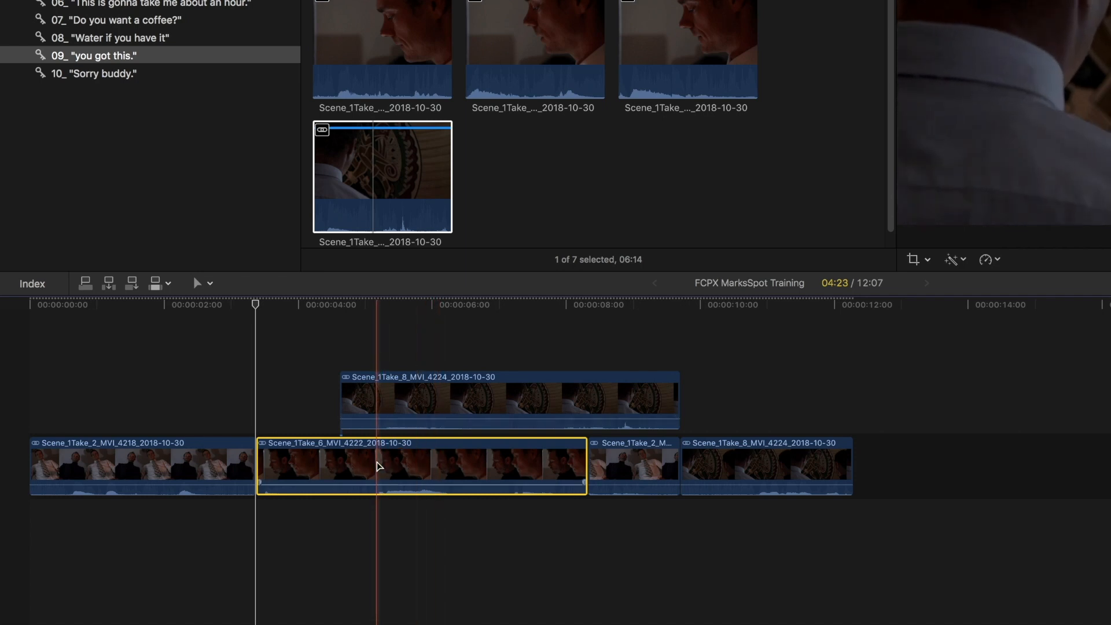
Try deleting the second primary clip from the timeline, undoing each deletion
{"action": "left_click", "coordinate": [393, 395]}
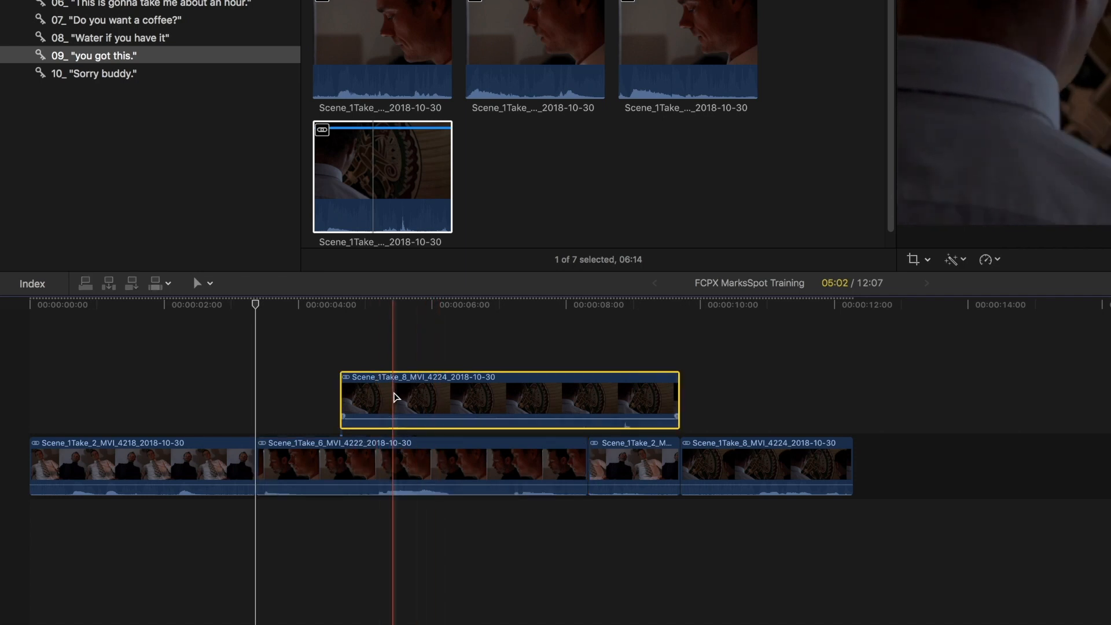
{"action": "left_click", "coordinate": [381, 470]}
{"action": "key", "text": "Delete"}
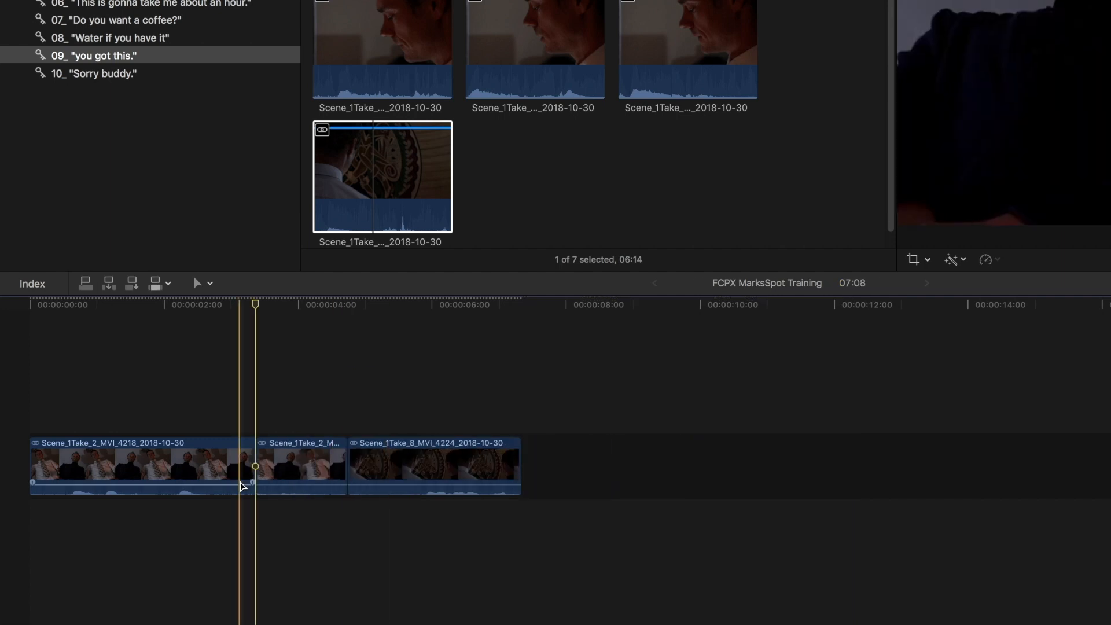
{"action": "key", "text": "super+z"}
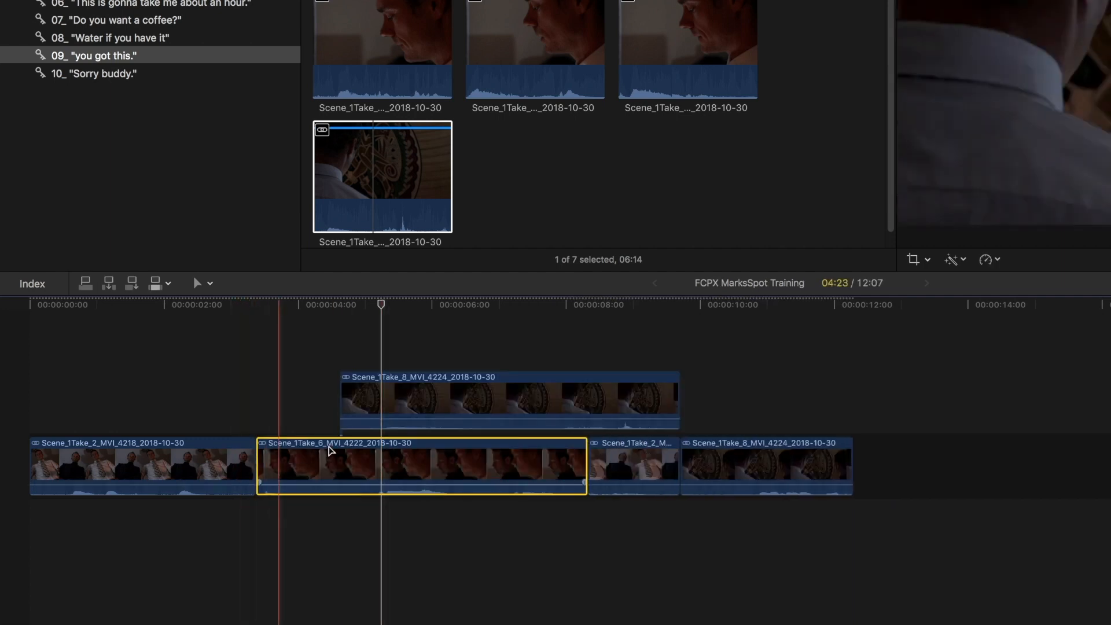
{"action": "key", "text": "Delete"}
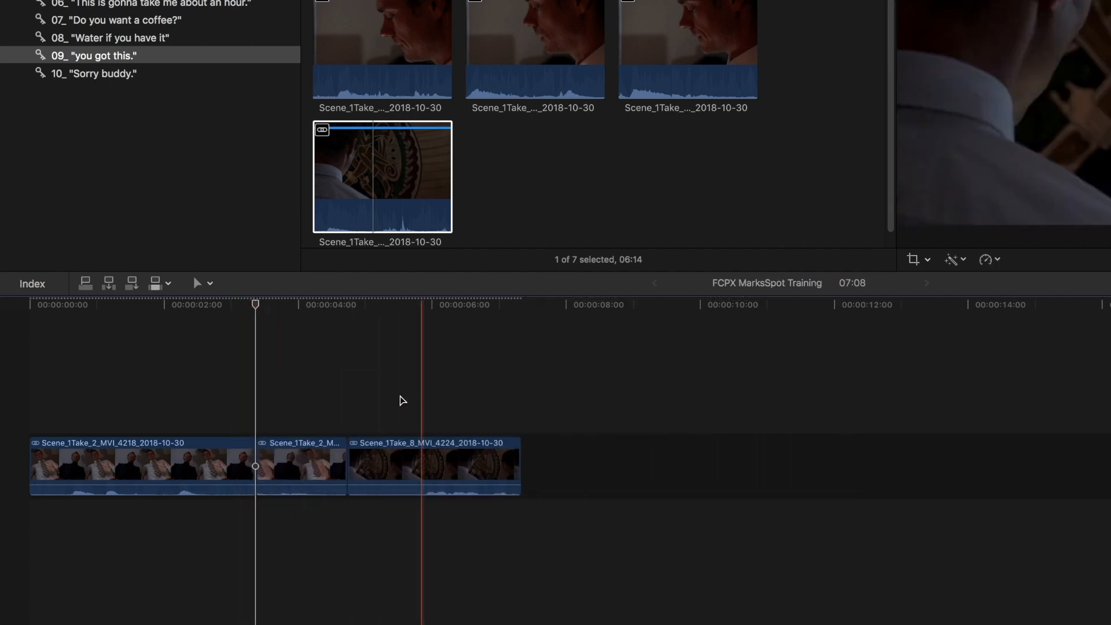
{"action": "key", "text": "super+z"}
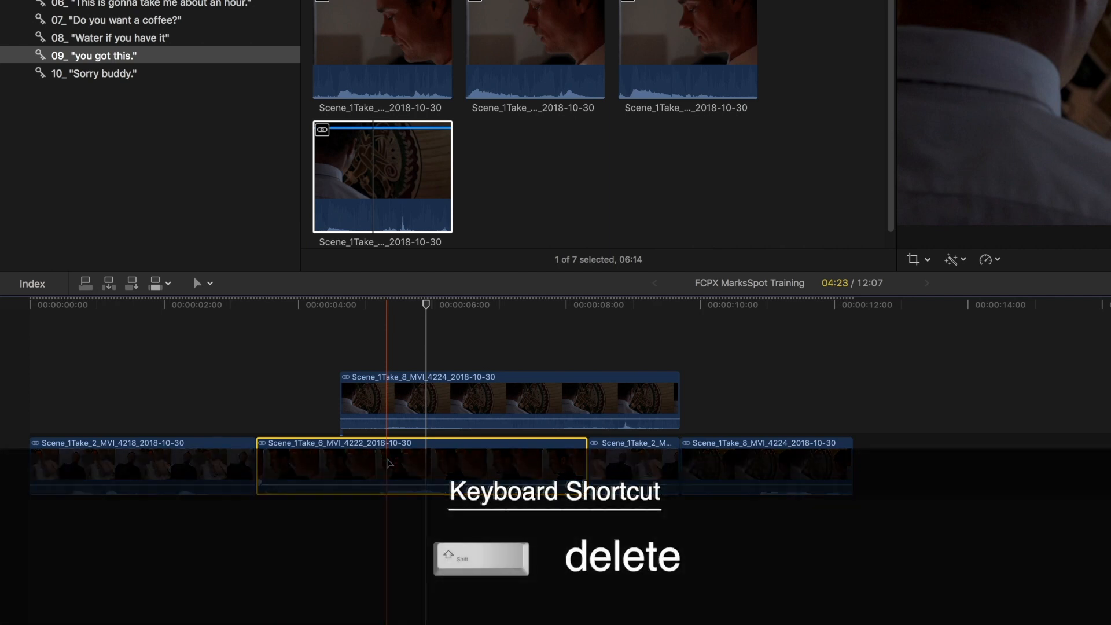
Try replacing the second primary clip with a gap and undo it
{"action": "key", "text": "shift+BackSpace"}
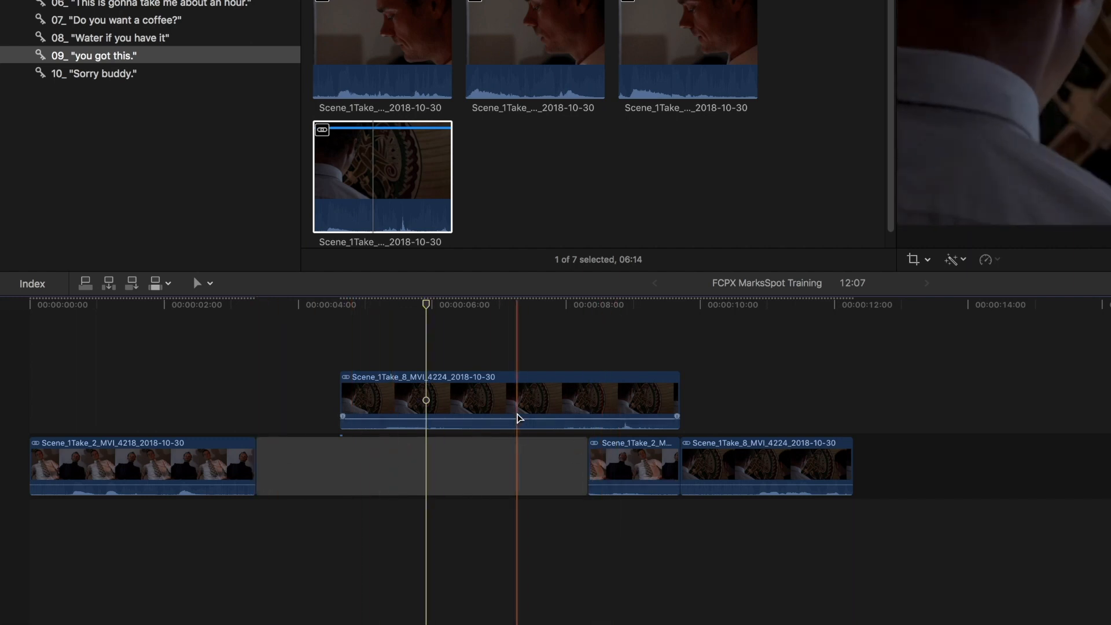
{"action": "left_click", "coordinate": [518, 414]}
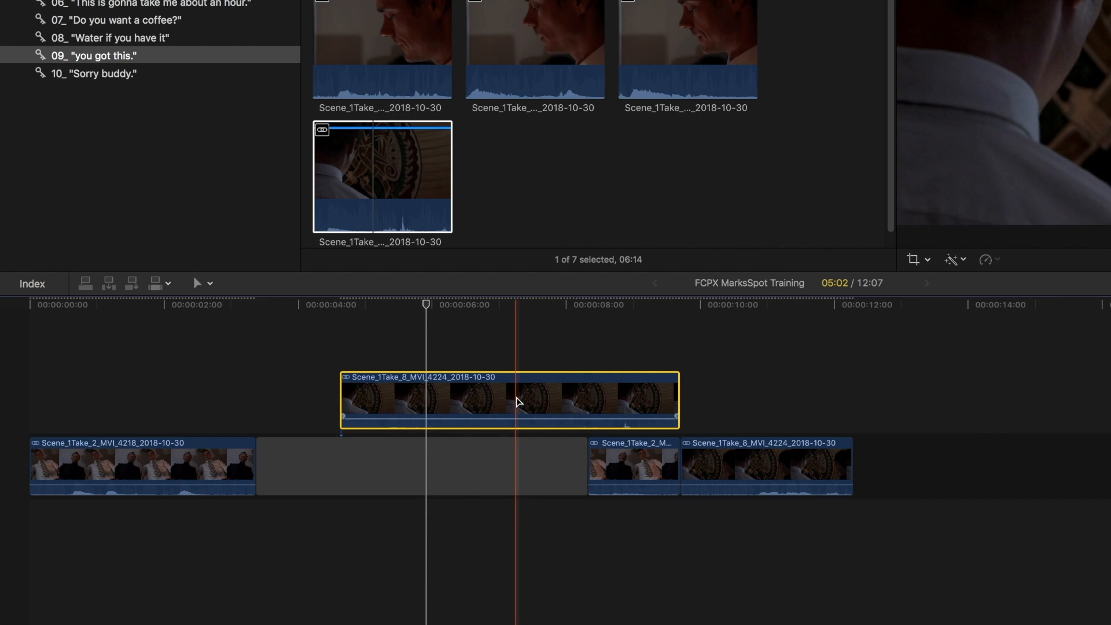
{"action": "key", "text": "super+z"}
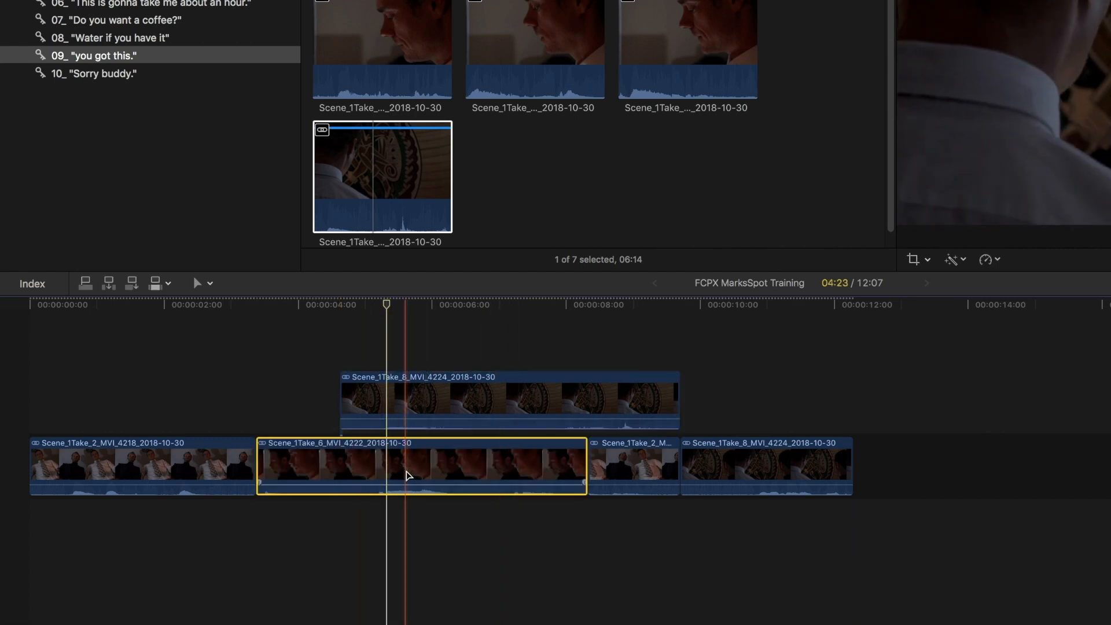
Slip the content of the second primary clip with the Trim tool
{"action": "key", "text": "t"}
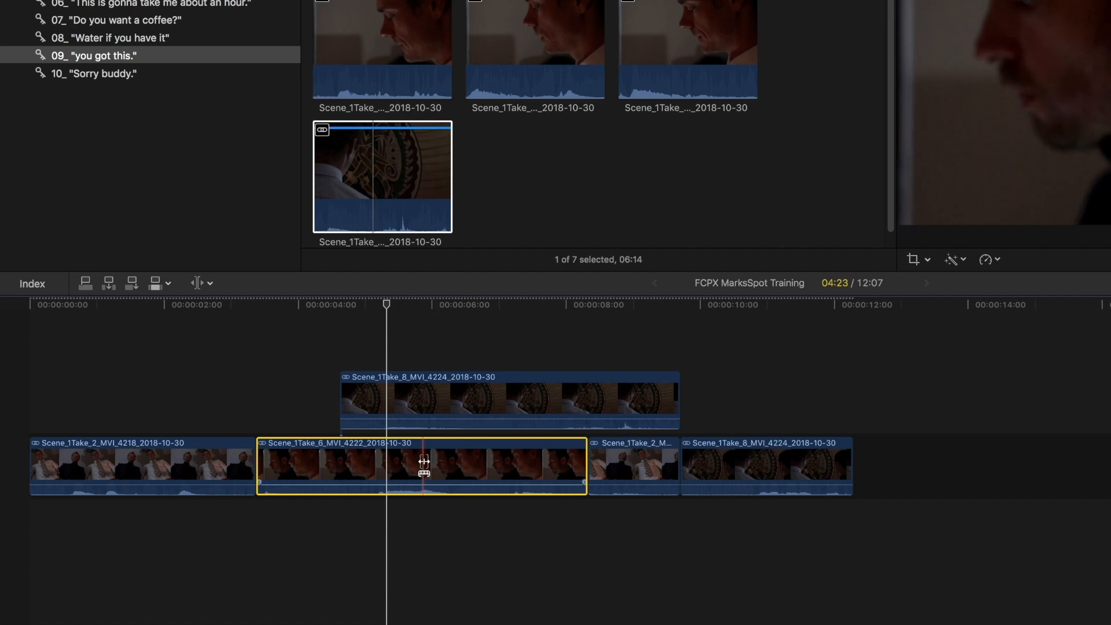
{"action": "mouse_move", "coordinate": [419, 471]}
{"action": "left_mouse_down"}
{"action": "mouse_move", "coordinate": [449, 464]}
{"action": "mouse_move", "coordinate": [365, 464]}
{"action": "mouse_move", "coordinate": [414, 462]}
{"action": "left_mouse_up"}
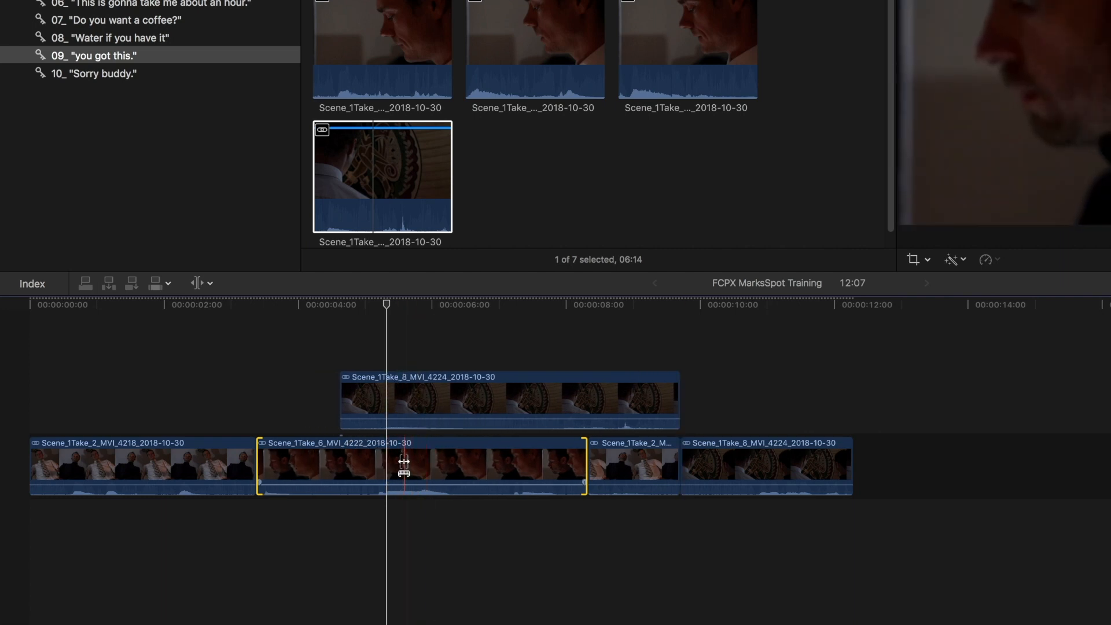
{"action": "left_click_drag", "start_coordinate": [406, 463], "coordinate": [451, 451]}
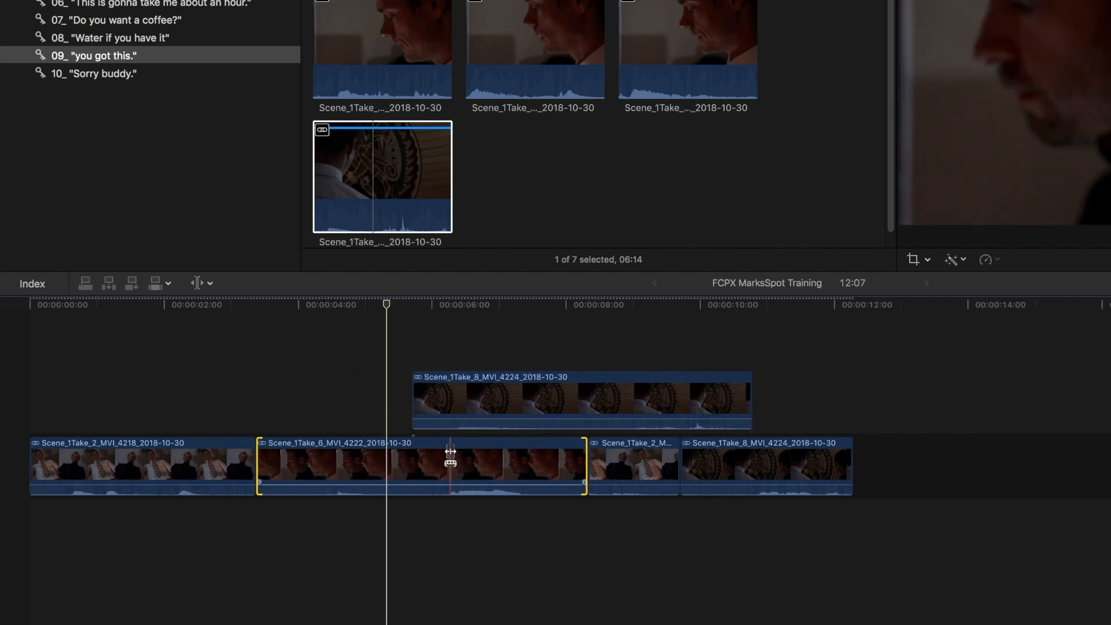
Slip the content of the second primary clip with the Trim tool while holding the connection override so the connected clip stays in place
{"action": "key", "text": "grave"}
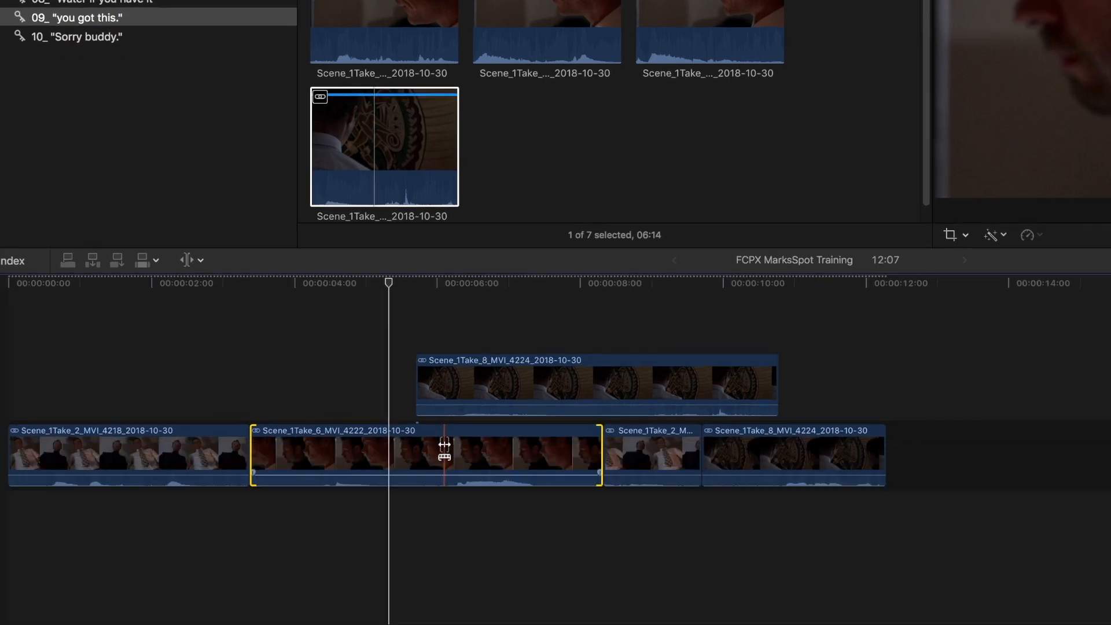
{"action": "key", "text": "grave"}
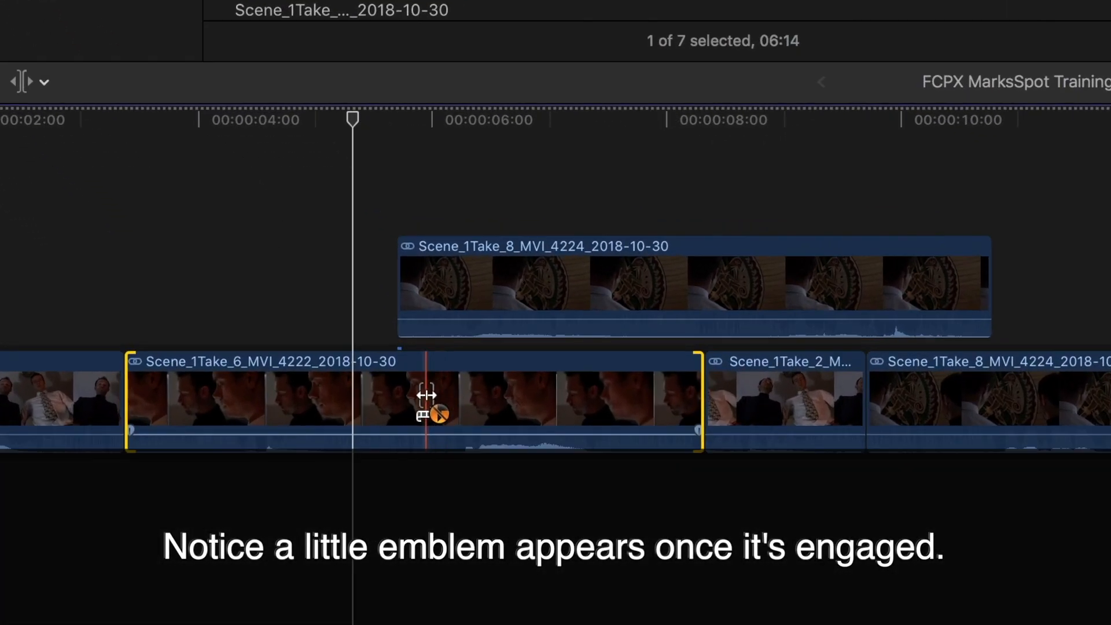
{"action": "left_click_drag", "start_coordinate": [427, 396], "coordinate": [393, 407]}
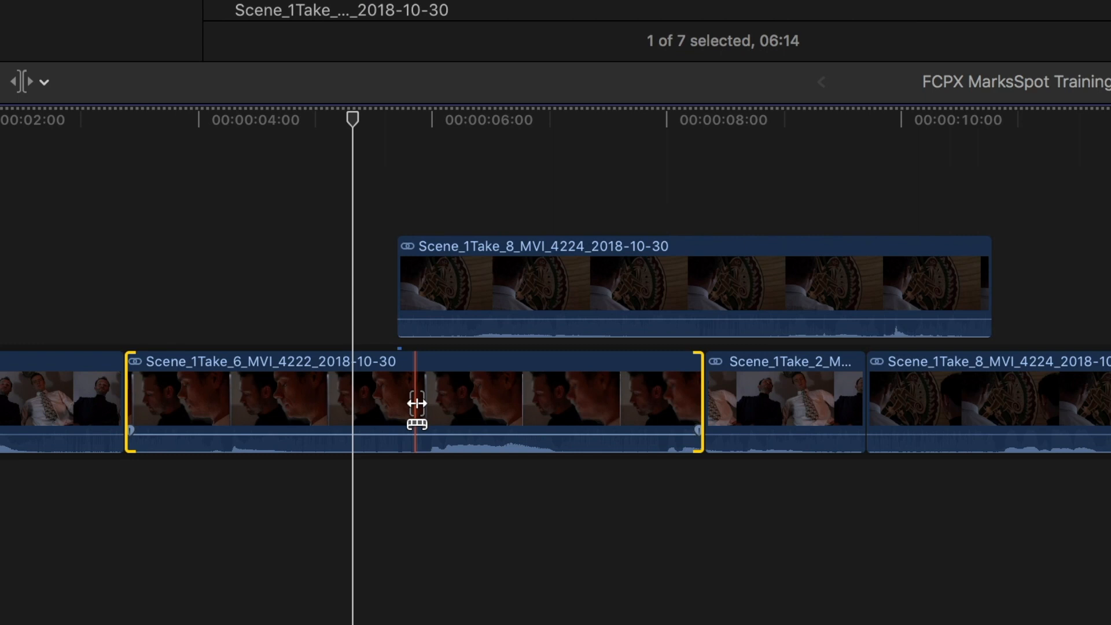
{"action": "key", "text": "alt"}
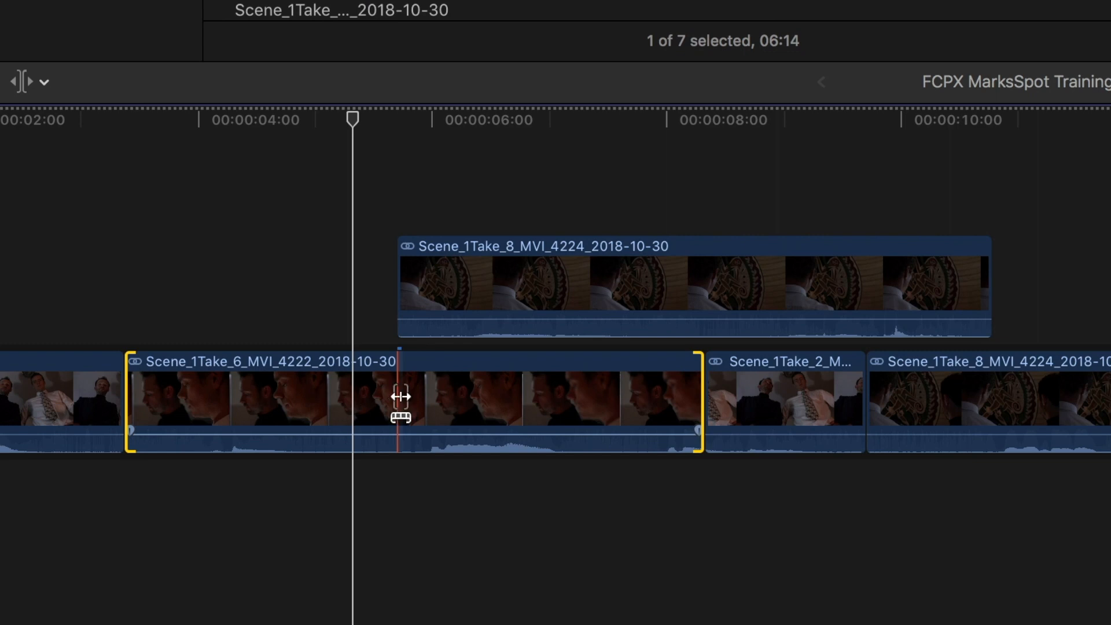
{"action": "left_click_drag", "start_coordinate": [400, 398], "coordinate": [322, 402]}
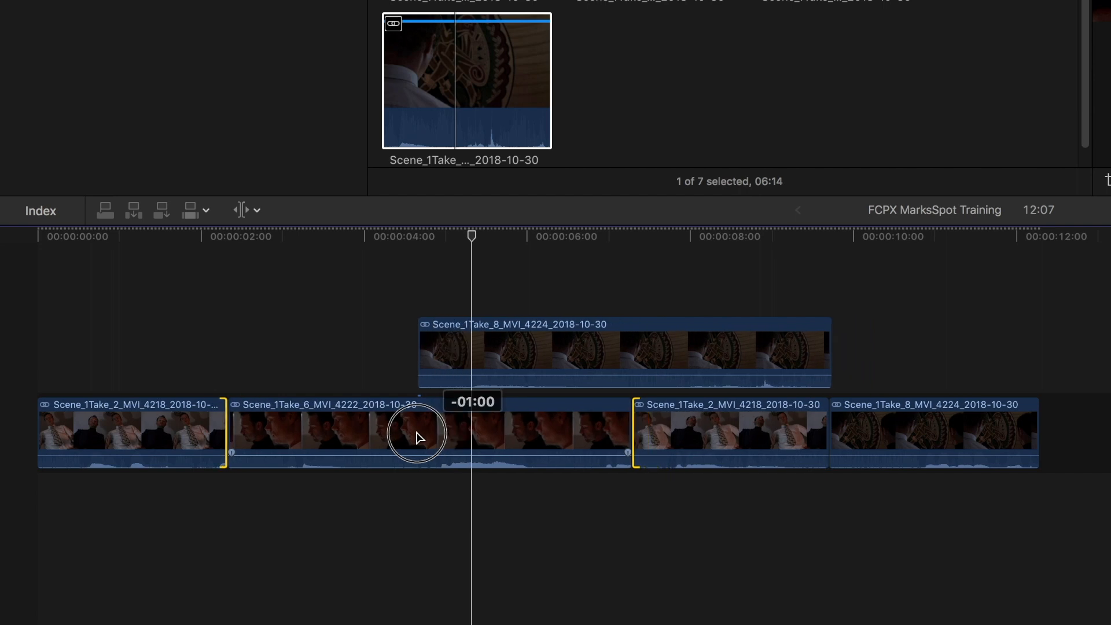
{"action": "left_click_drag", "start_coordinate": [451, 435], "coordinate": [503, 435]}
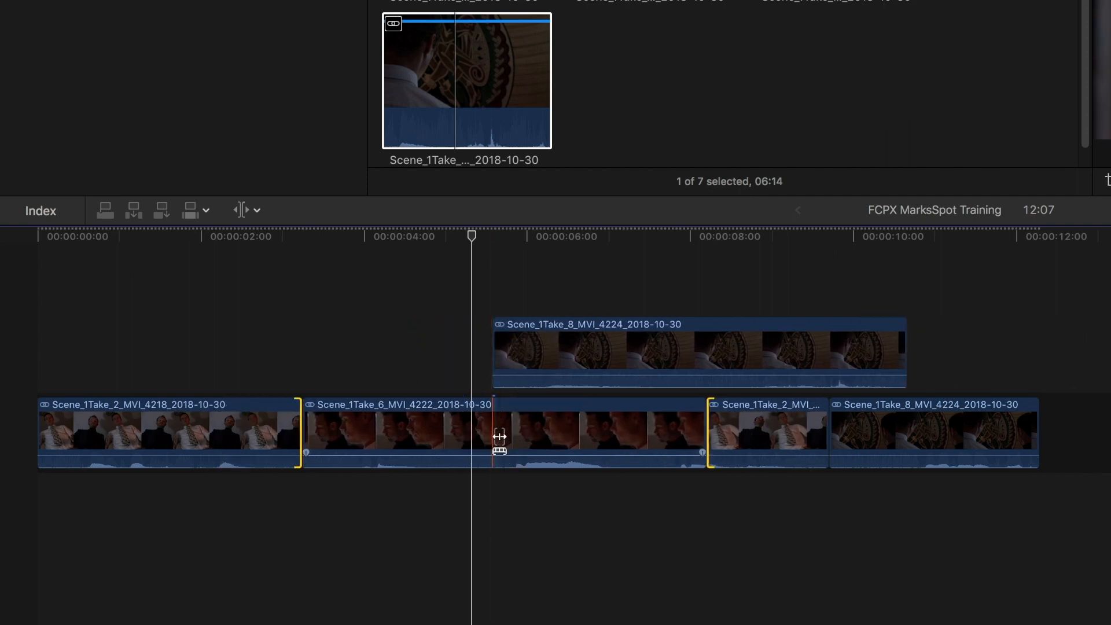
{"action": "key", "text": "grave"}
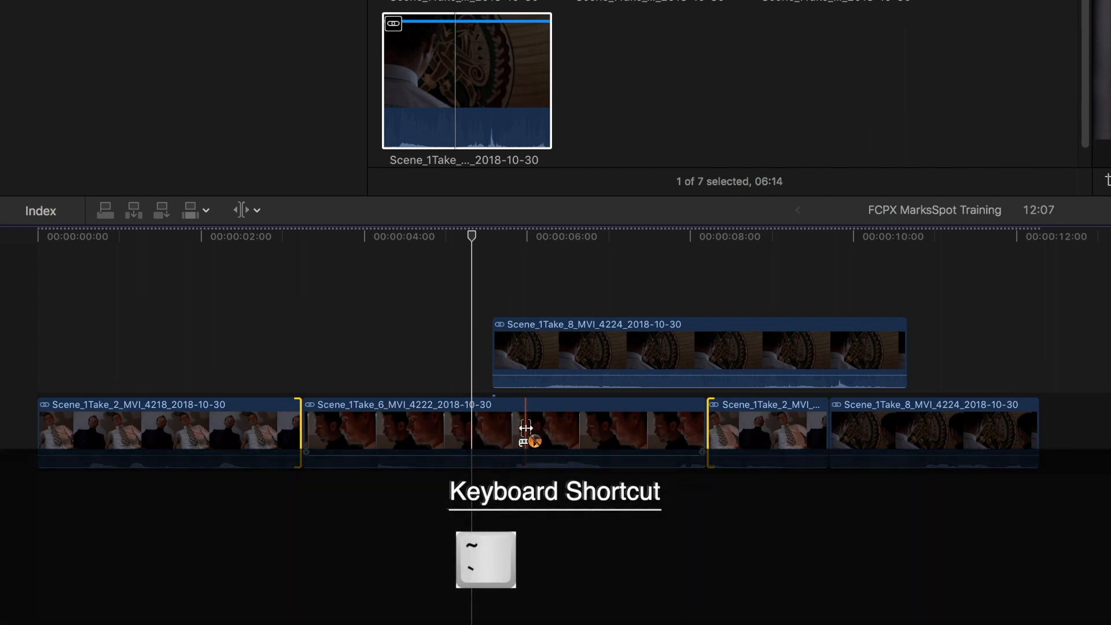
{"action": "key", "text": "alt"}
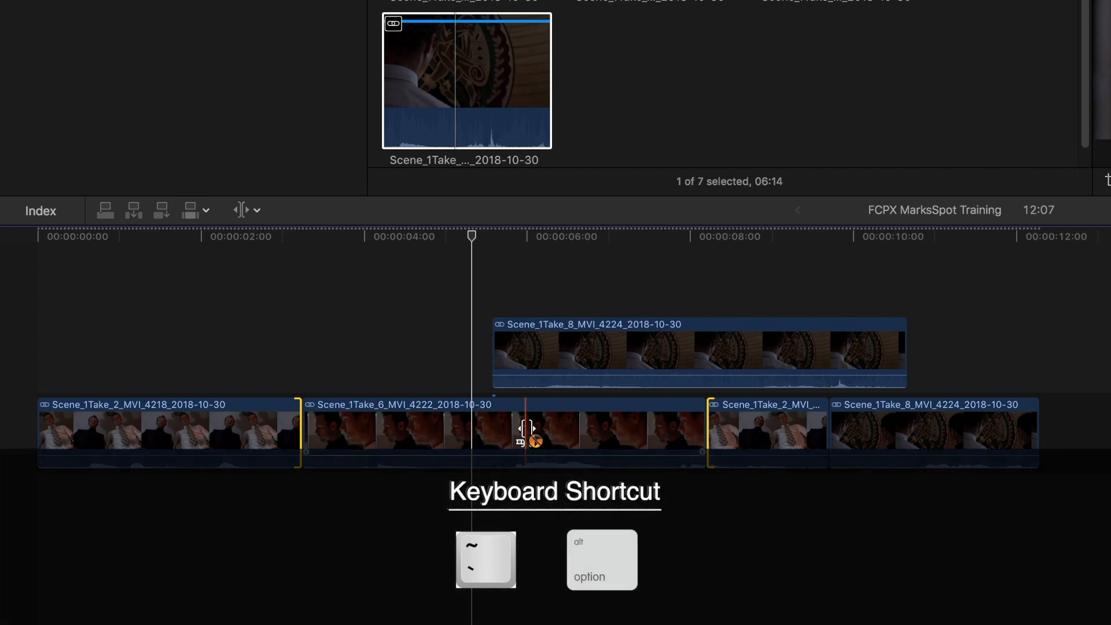
{"action": "mouse_move", "coordinate": [526, 428]}
{"action": "left_mouse_down"}
{"action": "mouse_move", "coordinate": [472, 431]}
{"action": "mouse_move", "coordinate": [598, 435]}
{"action": "mouse_move", "coordinate": [462, 428]}
{"action": "mouse_move", "coordinate": [585, 442]}
{"action": "mouse_move", "coordinate": [506, 446]}
{"action": "mouse_move", "coordinate": [521, 446]}
{"action": "left_mouse_up"}
Switch to the Select tool and engage the connection override over the second primary clip
{"action": "key", "text": "a"}
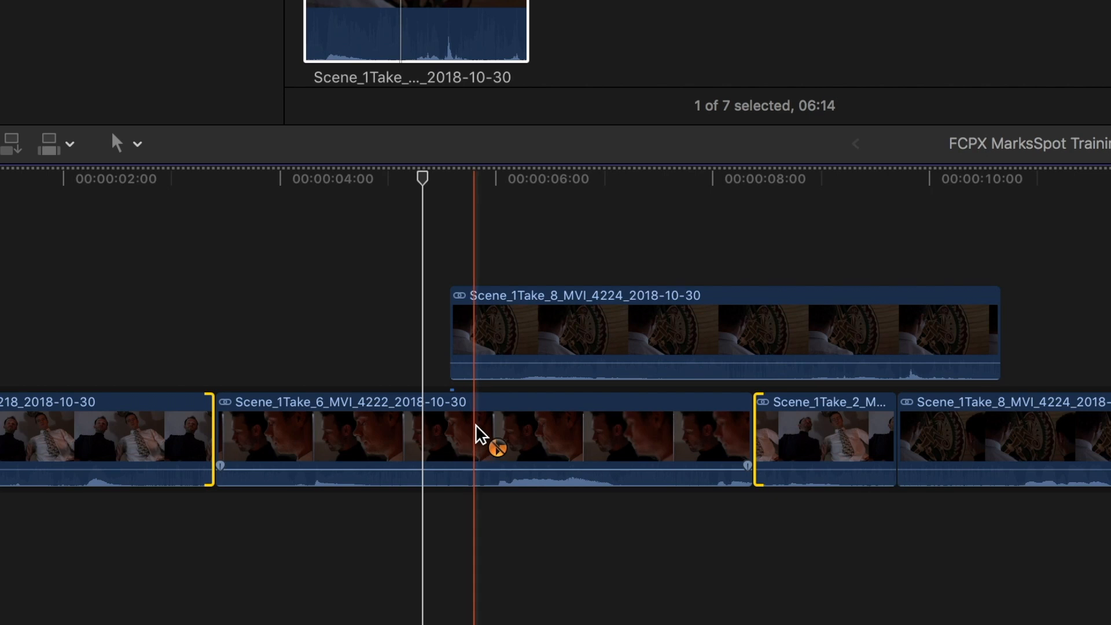
{"action": "key", "text": "grave"}
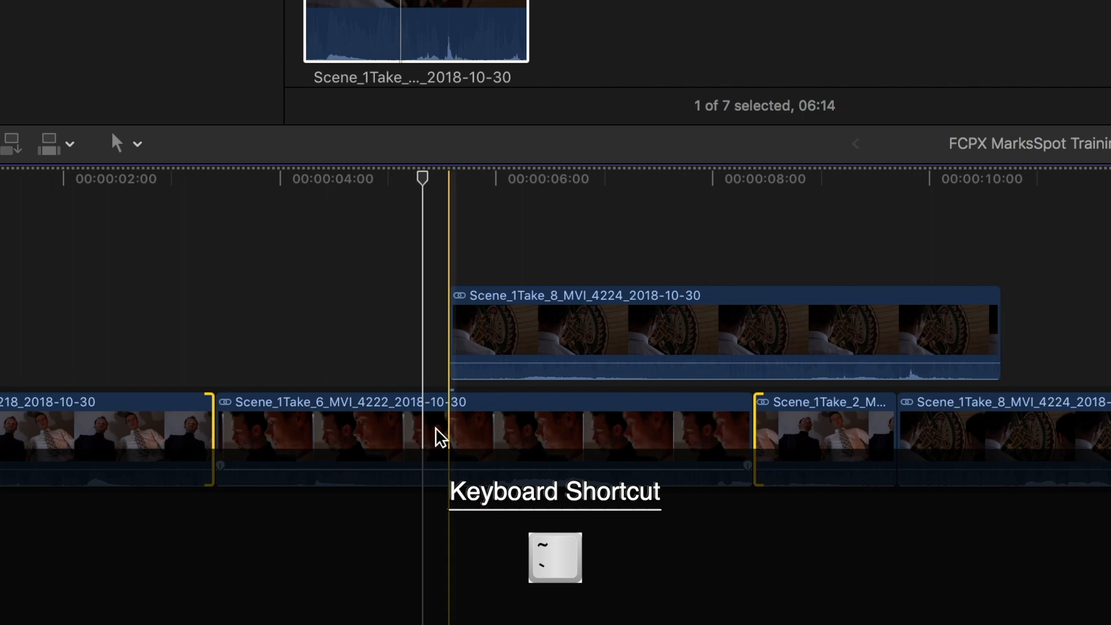